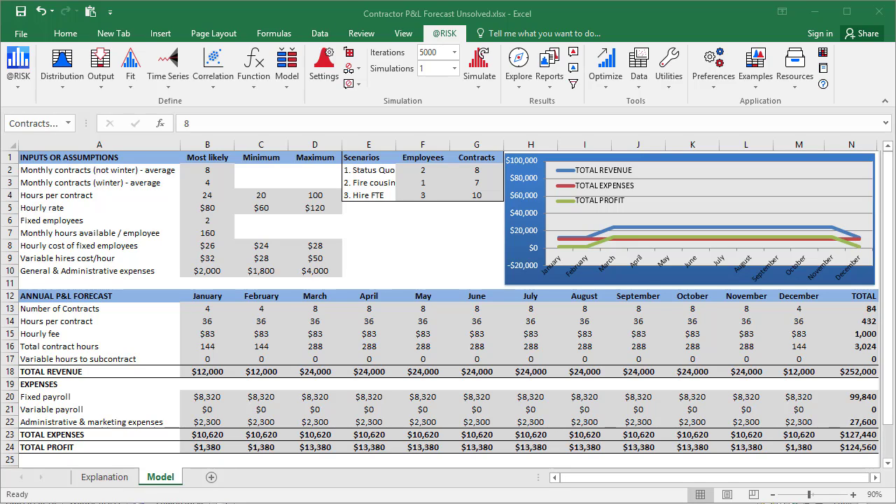
Step: Replace the 8 in B2 with =RiskSimtable(G2:G4) so non-winter contracts come from the scenario table
{"action": "left_click", "coordinate": [206, 173]}
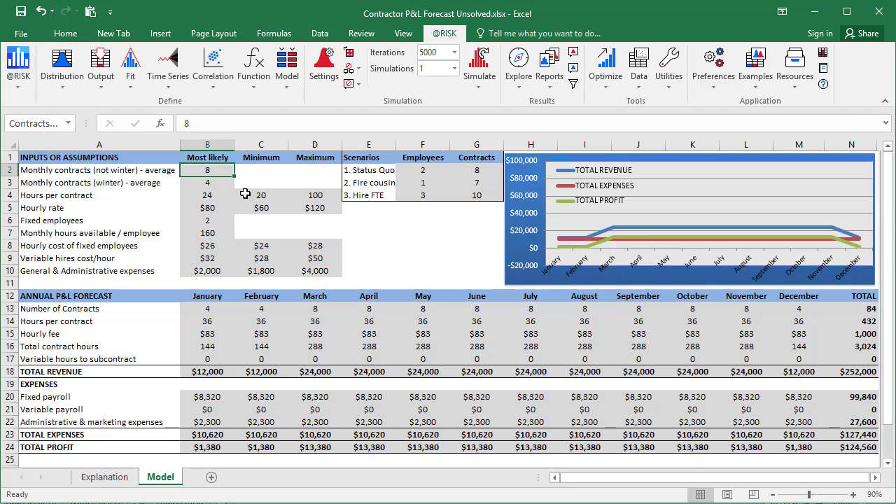
{"action": "key", "text": "Delete"}
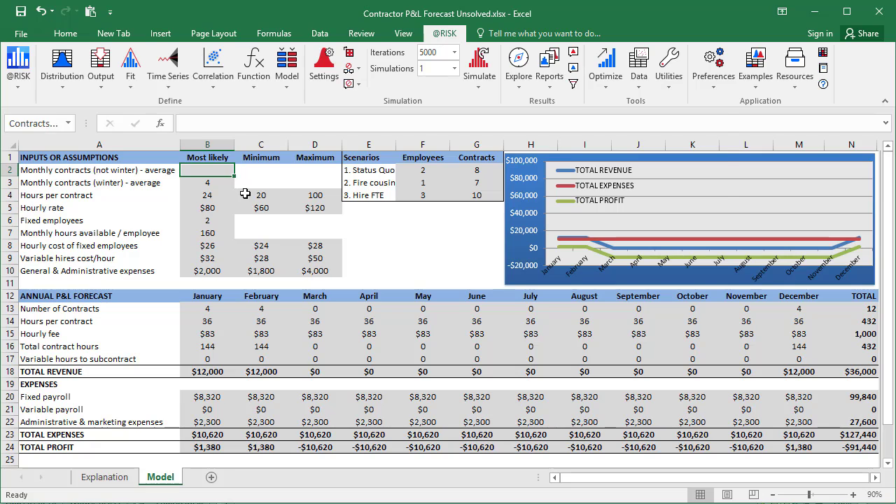
{"action": "type", "text": "=risks"}
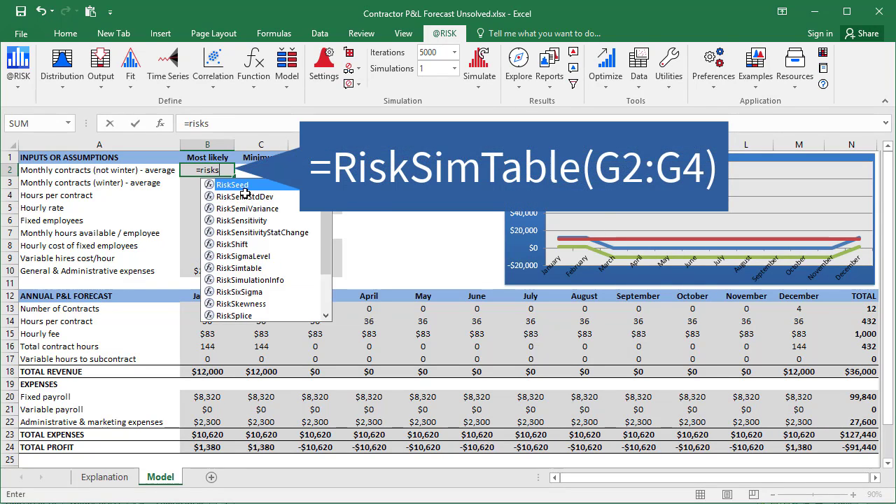
{"action": "type", "text": "imtable("}
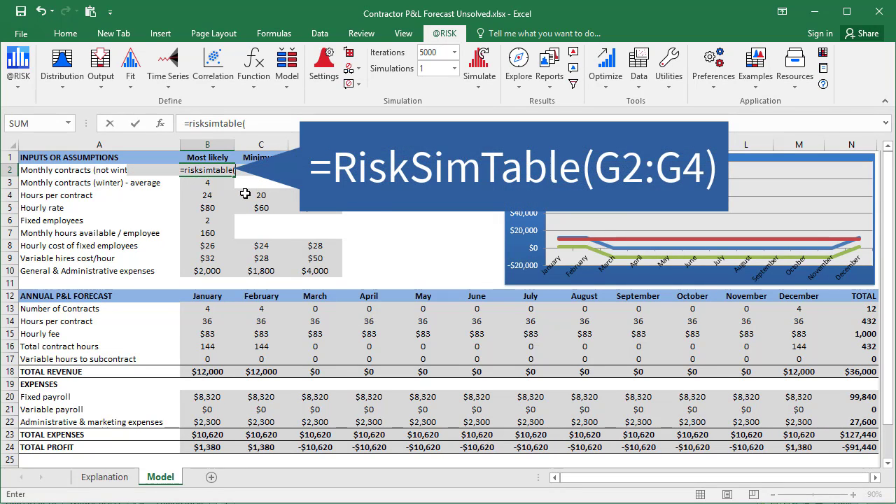
{"action": "key", "text": "Right"}
{"action": "key", "text": "Right"}
{"action": "key", "text": "Right"}
{"action": "key", "text": "Right"}
{"action": "key", "text": "Right"}
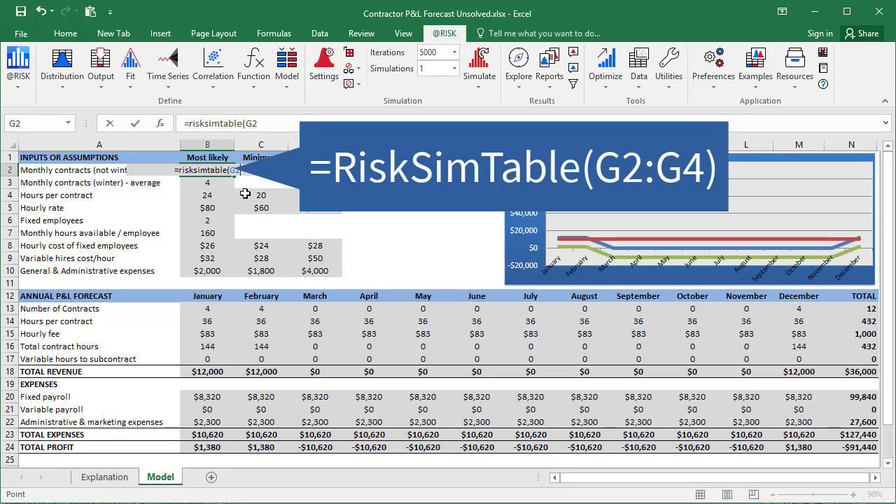
{"action": "key", "text": "shift+Down"}
{"action": "key", "text": "shift+Down"}
{"action": "key", "text": "Return"}
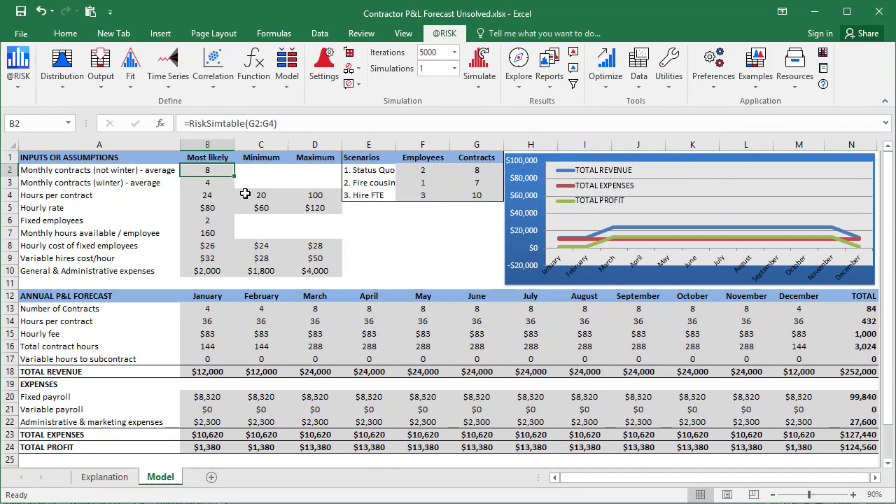
{"action": "key", "text": "F2"}
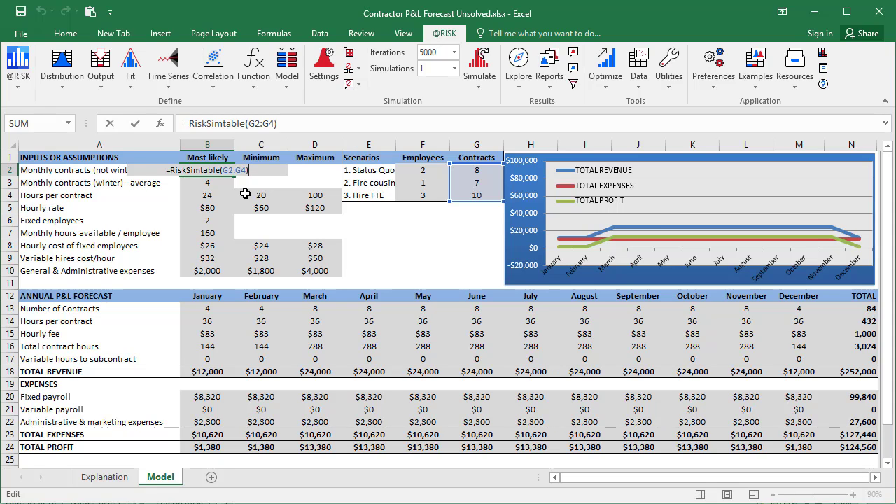
{"action": "key", "text": "Return"}
Step: Replace the 2 in B6 with =RiskSimtable(F2:F4) to pull fixed employees from the Employees column
{"action": "key", "text": "Down"}
{"action": "key", "text": "Down"}
{"action": "key", "text": "Down"}
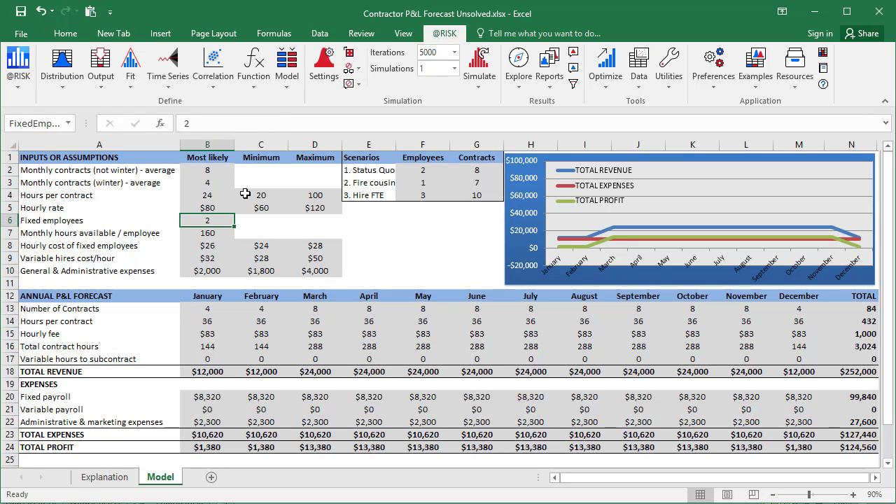
{"action": "key", "text": "Delete"}
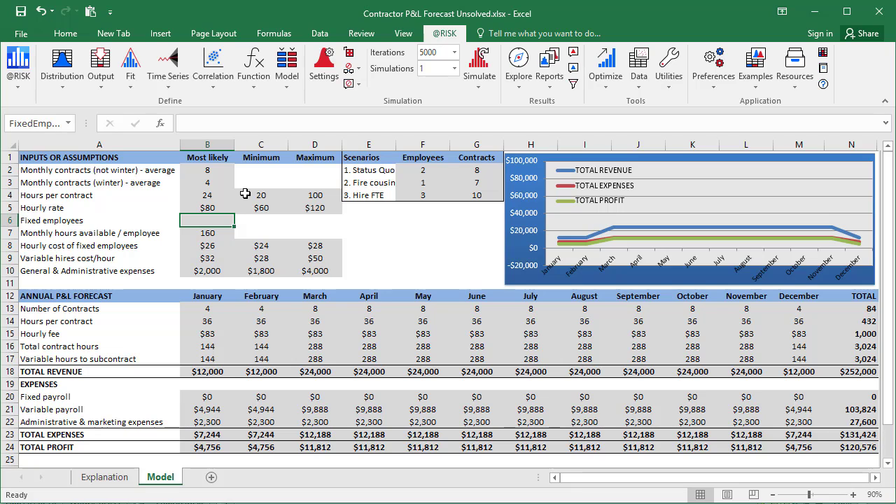
{"action": "type", "text": "="}
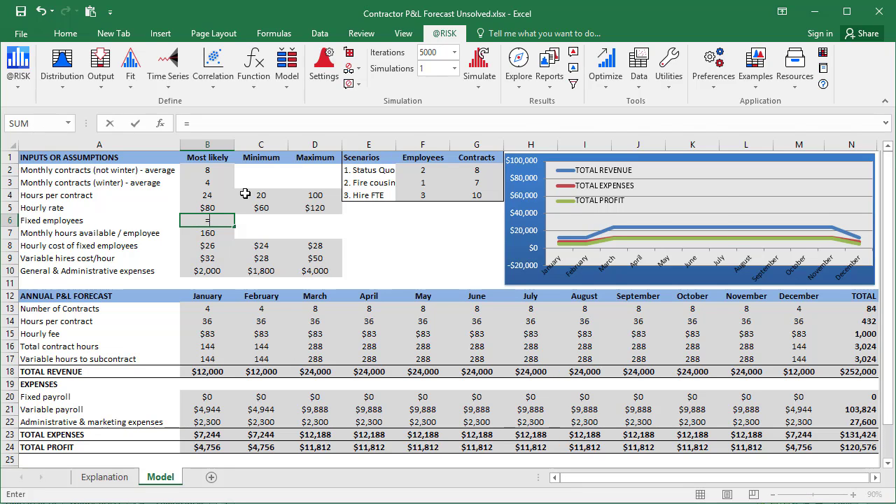
{"action": "type", "text": "risk"}
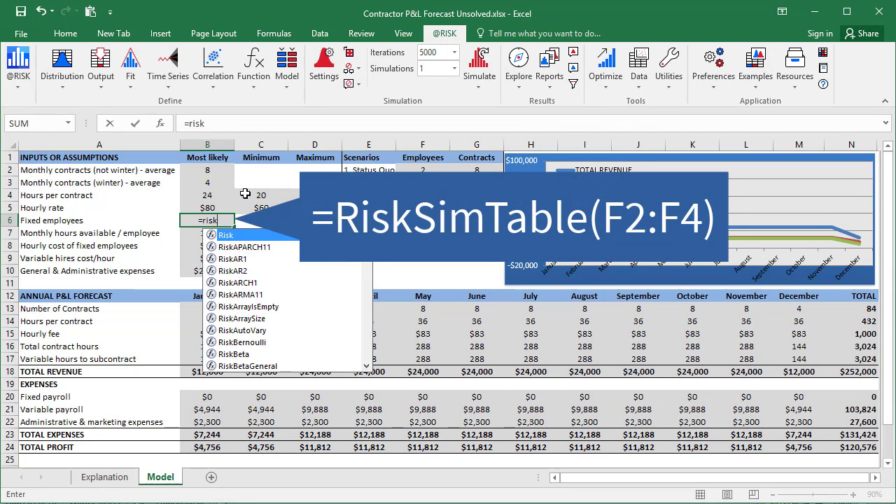
{"action": "type", "text": "simtable("}
{"action": "key", "text": "Right"}
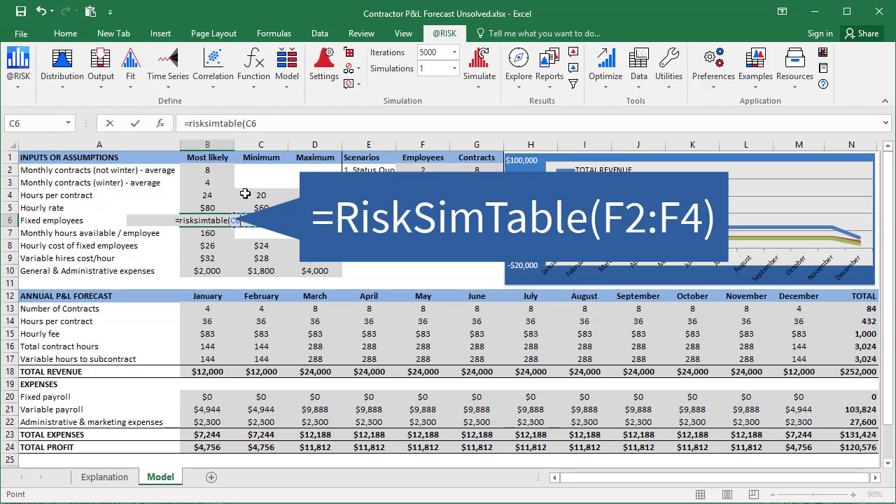
{"action": "key", "text": "Right"}
{"action": "key", "text": "Right"}
{"action": "key", "text": "Up"}
{"action": "key", "text": "Up"}
{"action": "key", "text": "shift+Up"}
{"action": "key", "text": "shift+Up"}
{"action": "type", "text": ")"}
{"action": "key", "text": "ctrl+Return"}
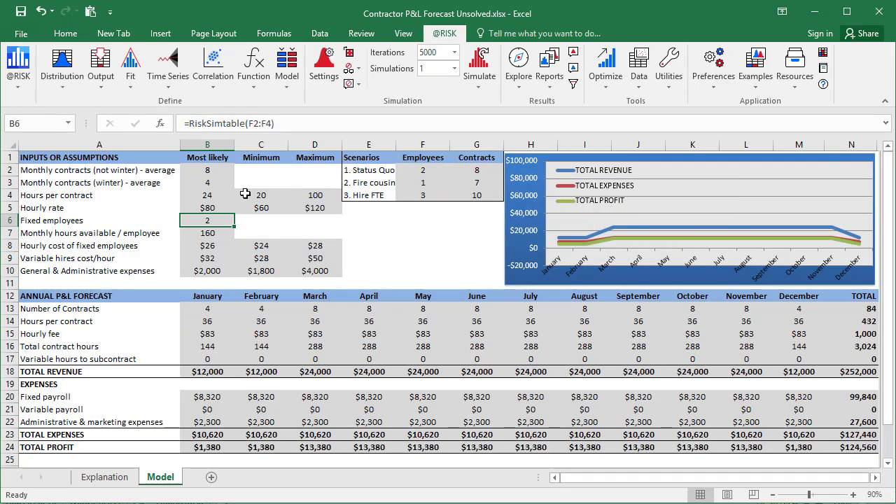
{"action": "key", "text": "F2"}
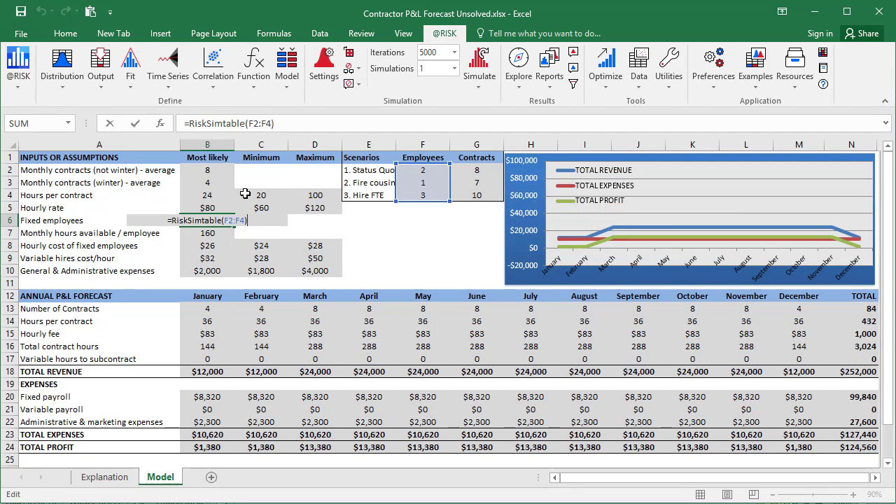
{"action": "key", "text": "Escape"}
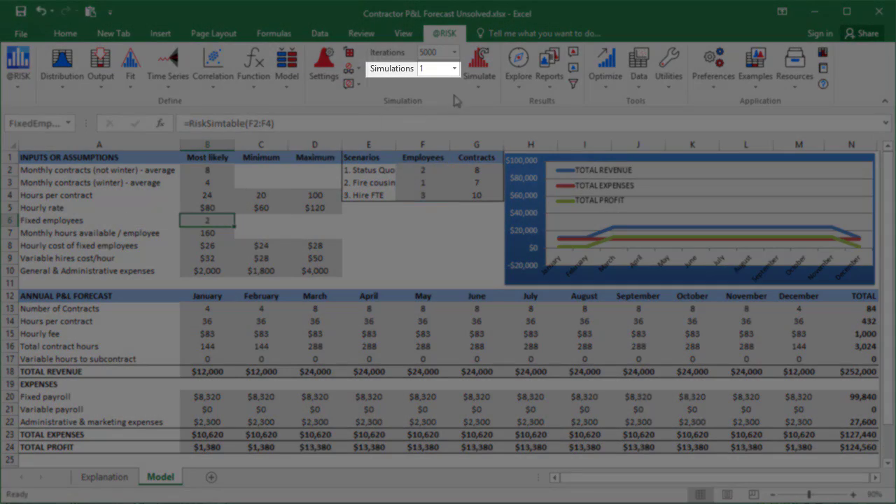
{"action": "left_click", "coordinate": [439, 69]}
{"action": "type", "text": "3"}
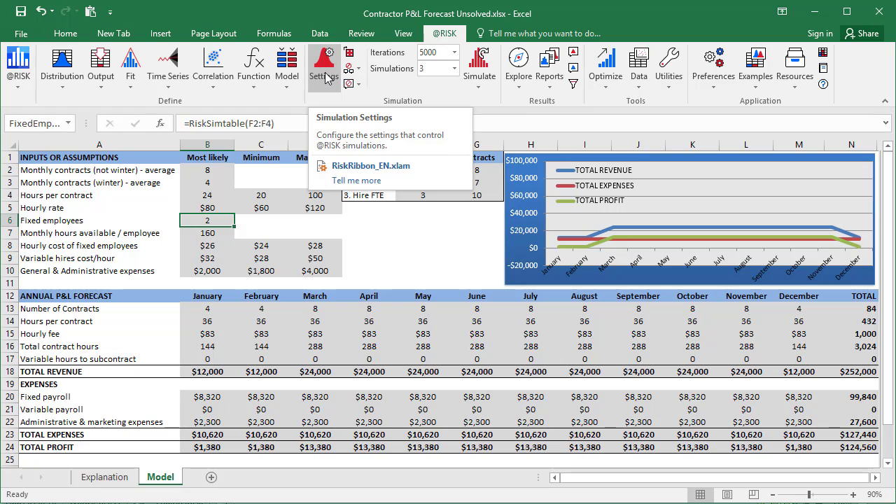
Step: In Simulation Settings, confirm 3 simulations and bring up the Simulation Names list
{"action": "left_click", "coordinate": [328, 78]}
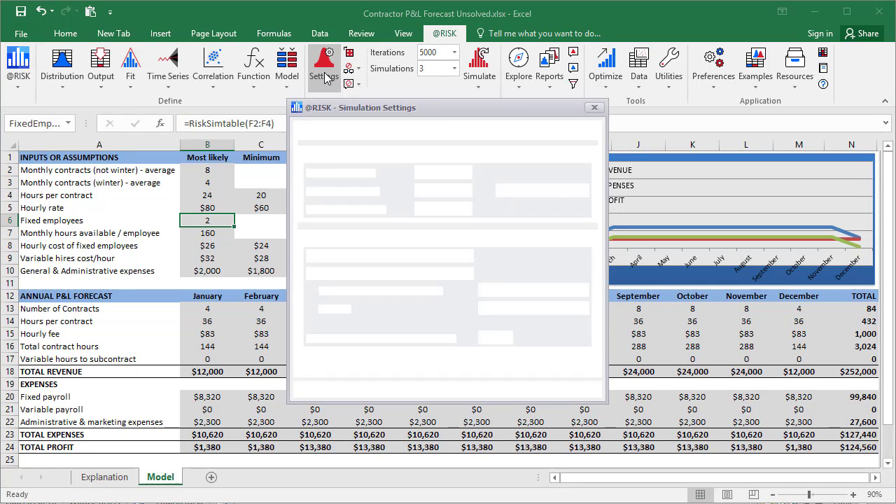
{"action": "double_click", "coordinate": [434, 194]}
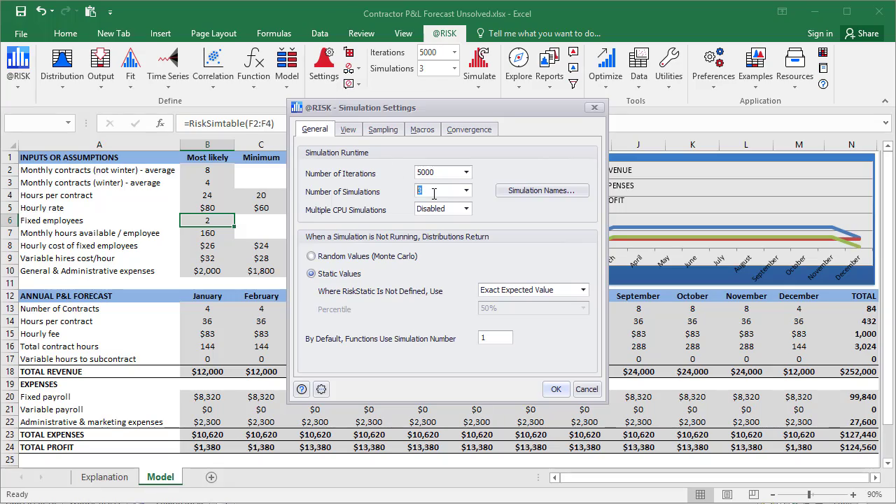
{"action": "type", "text": "3"}
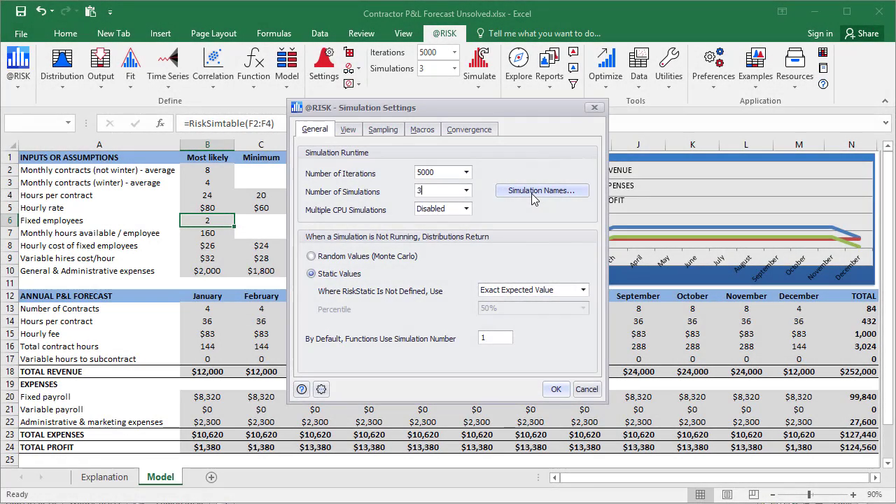
{"action": "left_click", "coordinate": [532, 193]}
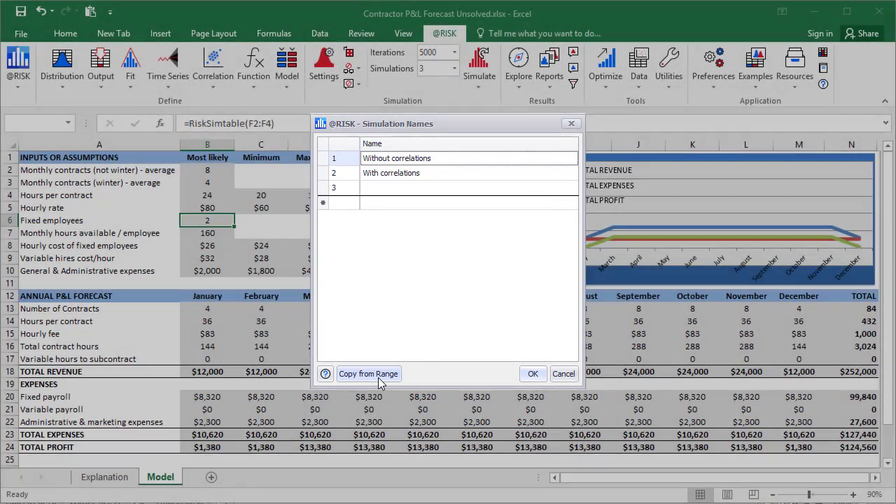
Step: Name the three simulations from E2:E4: '1. Status Quo', '2. Fire cousin' and '3. Hire FTE'
{"action": "left_click", "coordinate": [380, 374]}
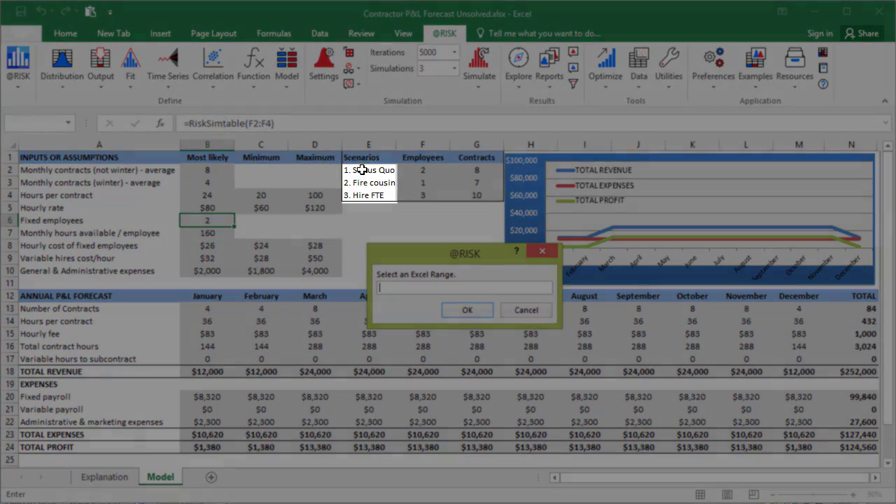
{"action": "left_click_drag", "start_coordinate": [361, 169], "coordinate": [362, 194]}
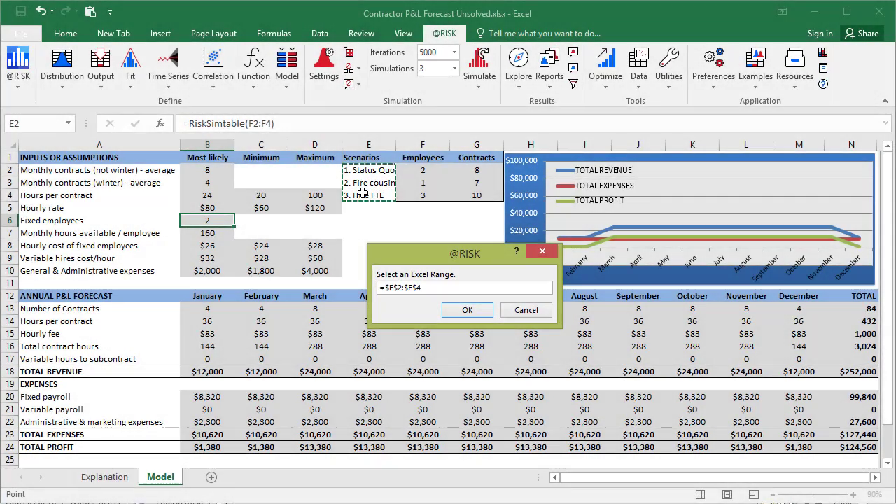
{"action": "left_click", "coordinate": [467, 311]}
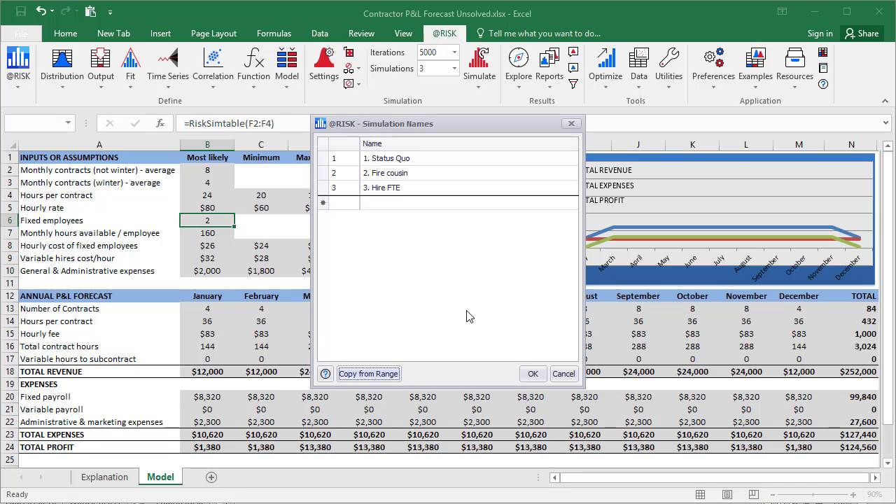
{"action": "left_click", "coordinate": [533, 375]}
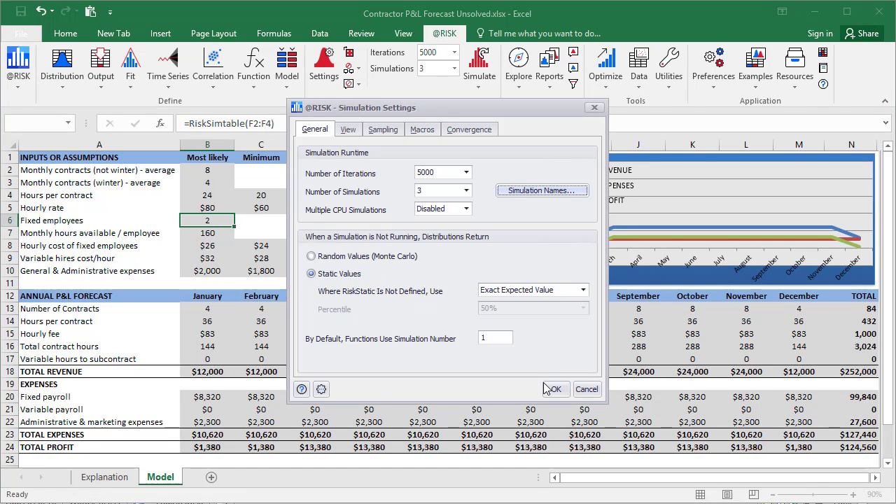
Step: Apply the settings and run the three 5000-iteration simulations
{"action": "left_click", "coordinate": [556, 390]}
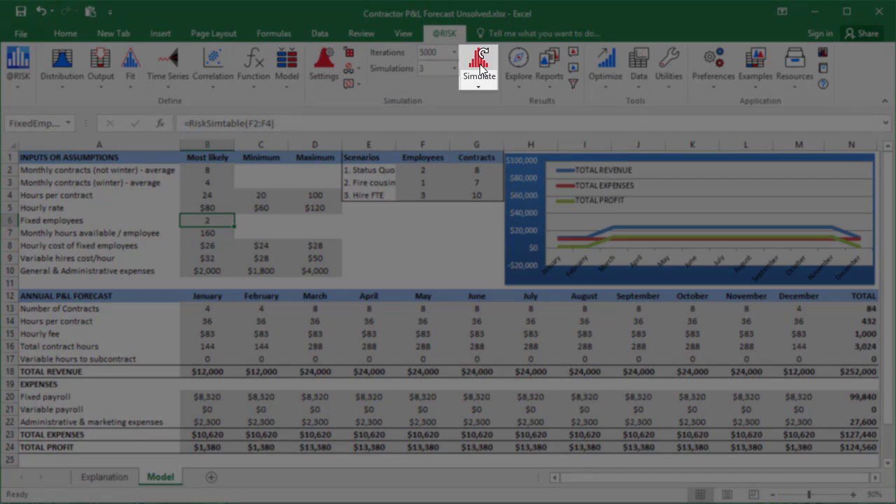
{"action": "left_click", "coordinate": [479, 64]}
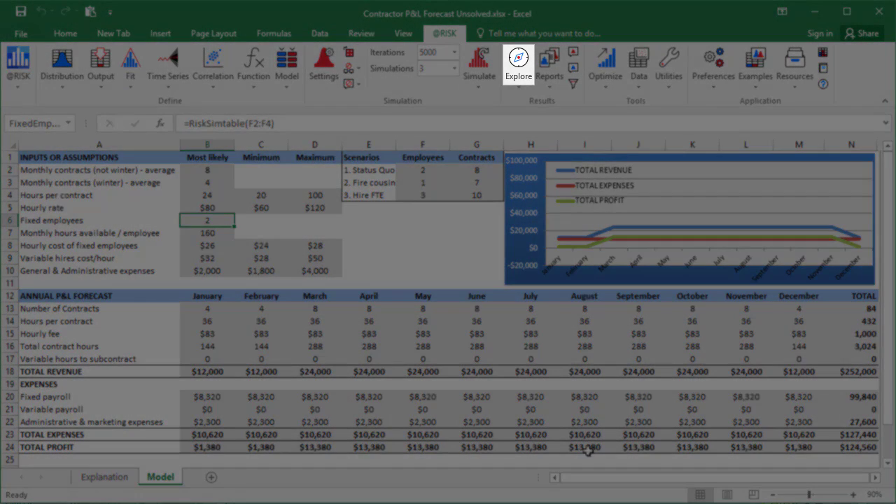
Step: Browse results for TotalProfit in N24 and enlarge its histogram window to nearly fill the screen
{"action": "left_click", "coordinate": [848, 448]}
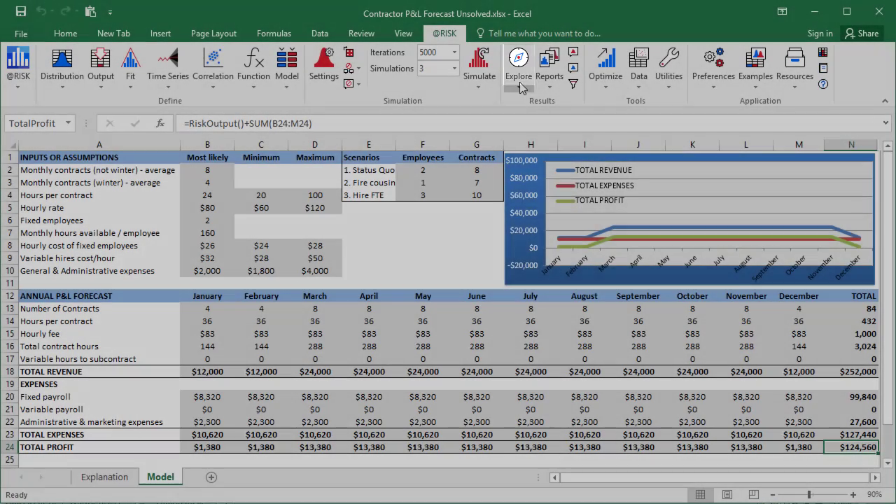
{"action": "left_click", "coordinate": [522, 88]}
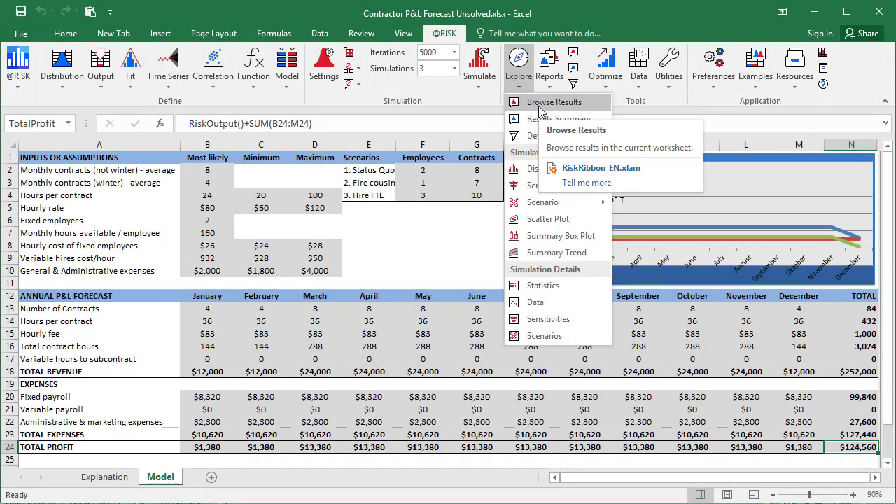
{"action": "left_click", "coordinate": [539, 105]}
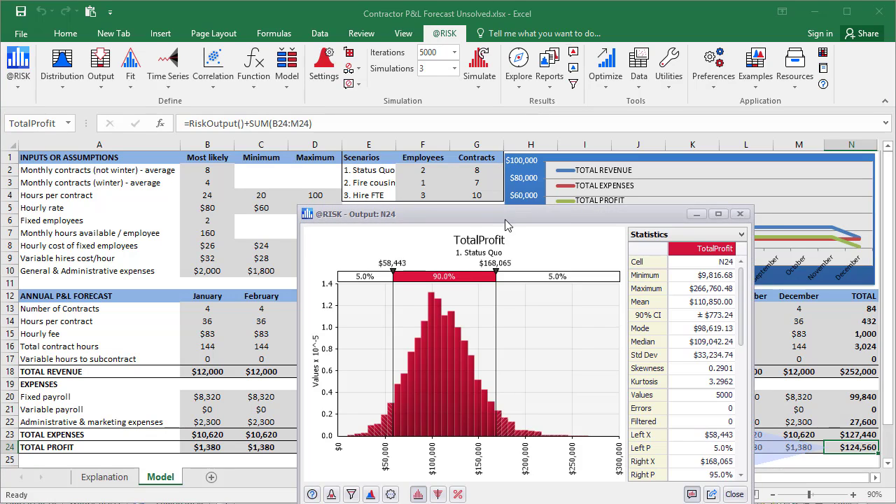
{"action": "left_click_drag", "start_coordinate": [506, 215], "coordinate": [204, 13]}
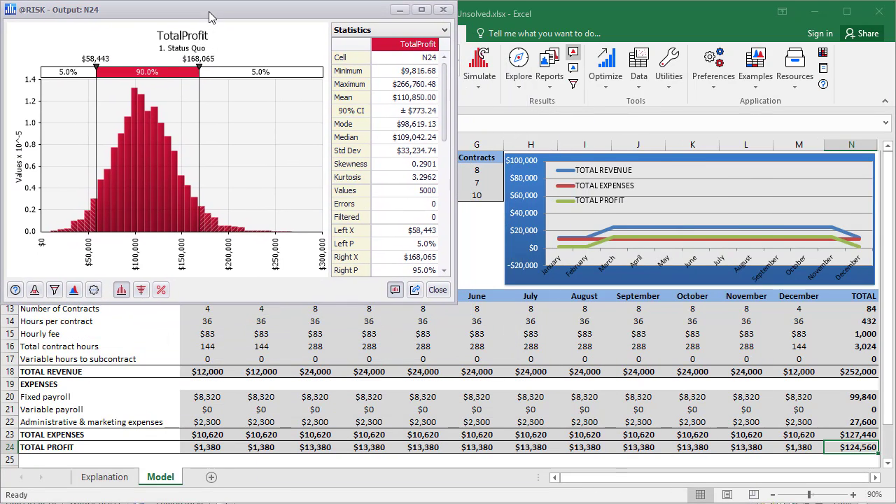
{"action": "left_click_drag", "start_coordinate": [662, 375], "coordinate": [886, 499]}
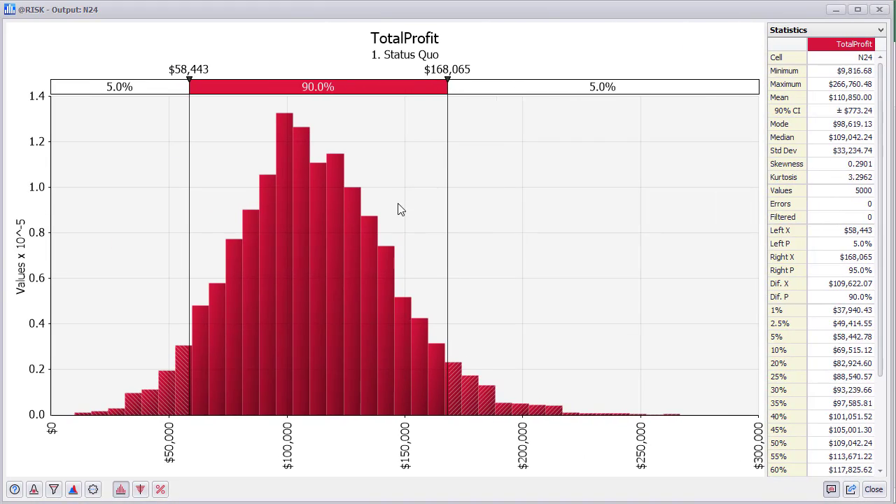
Step: View the Fire cousin and Hire FTE TotalProfit histograms, then overlay all three simulations
{"action": "double_click", "coordinate": [410, 57]}
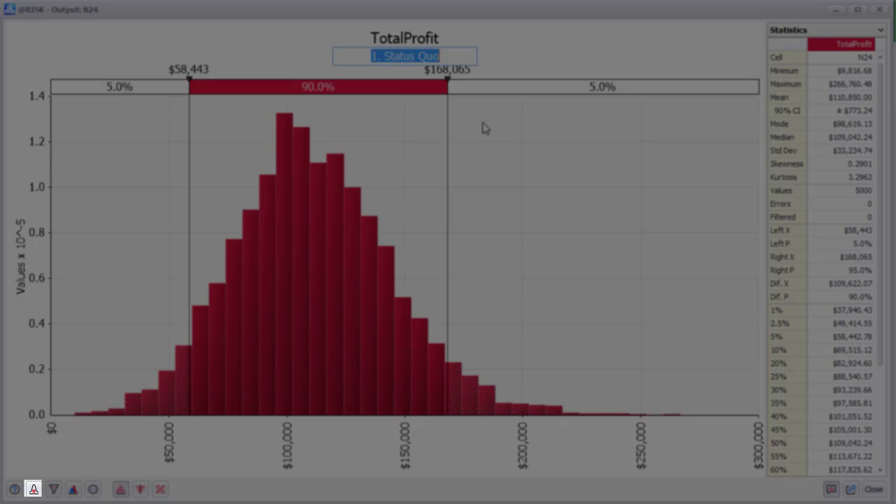
{"action": "left_click", "coordinate": [483, 124]}
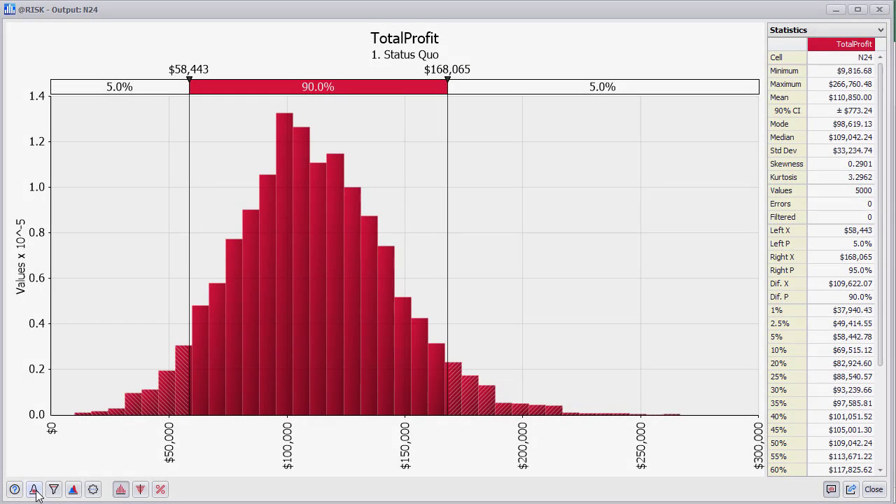
{"action": "left_click", "coordinate": [35, 491]}
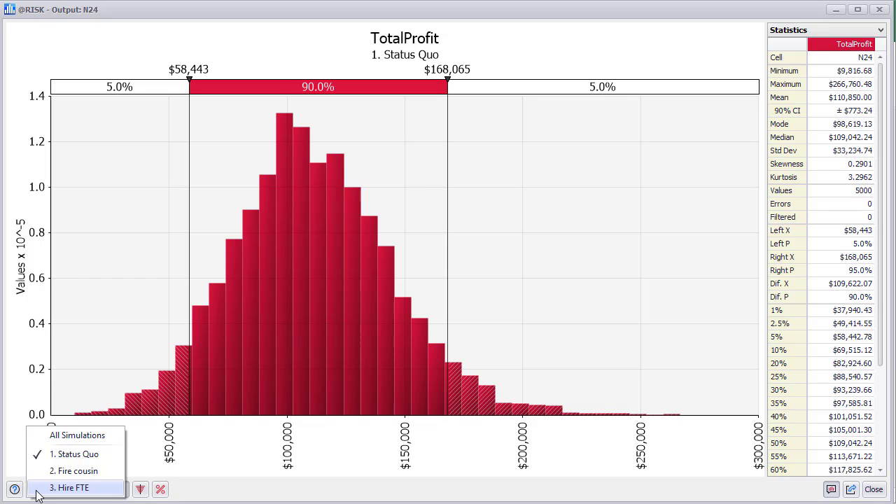
{"action": "left_click", "coordinate": [73, 471]}
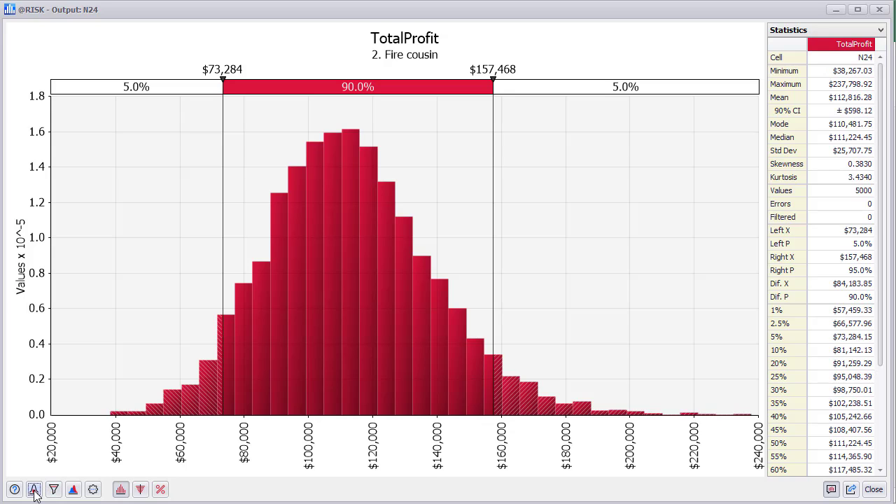
{"action": "left_click", "coordinate": [34, 489]}
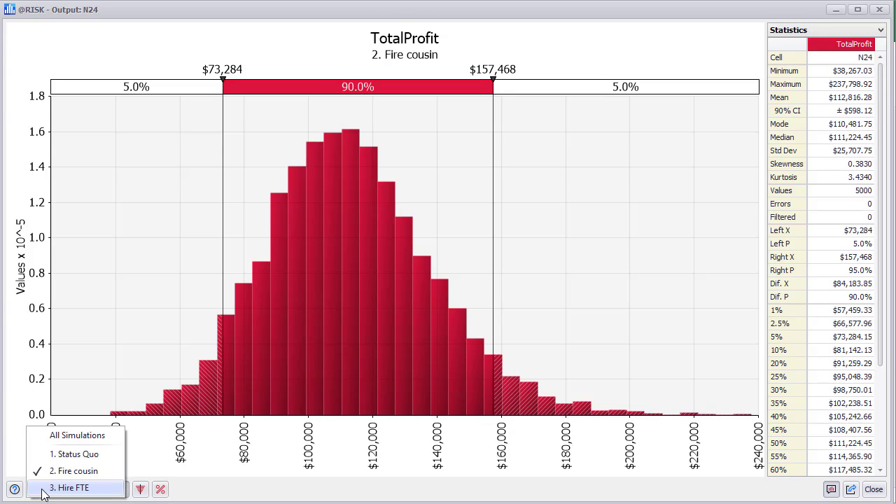
{"action": "left_click", "coordinate": [69, 488]}
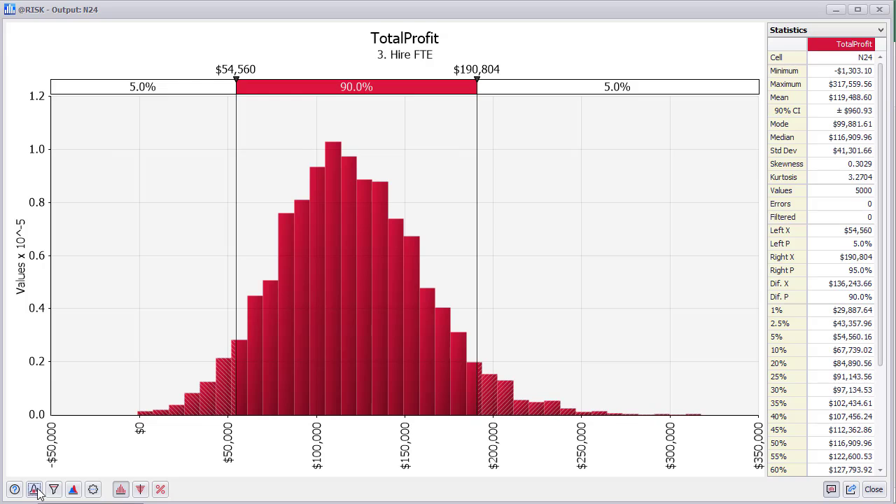
{"action": "left_click", "coordinate": [37, 490]}
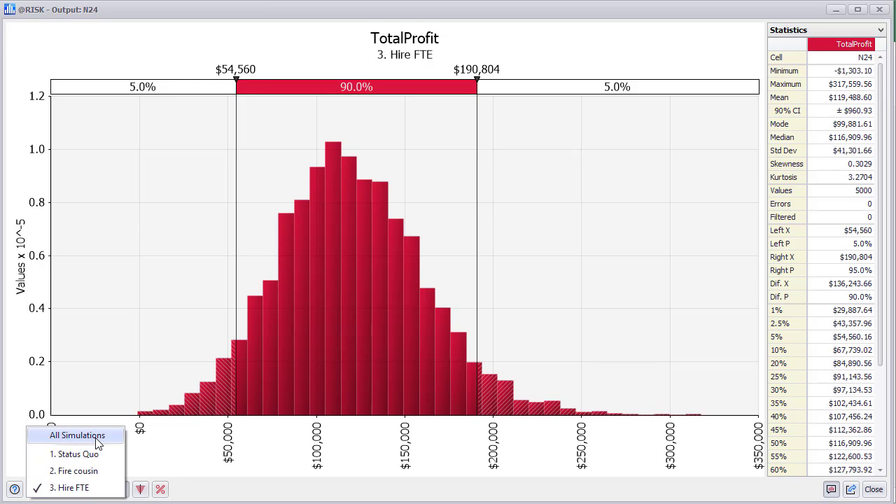
{"action": "left_click", "coordinate": [77, 436]}
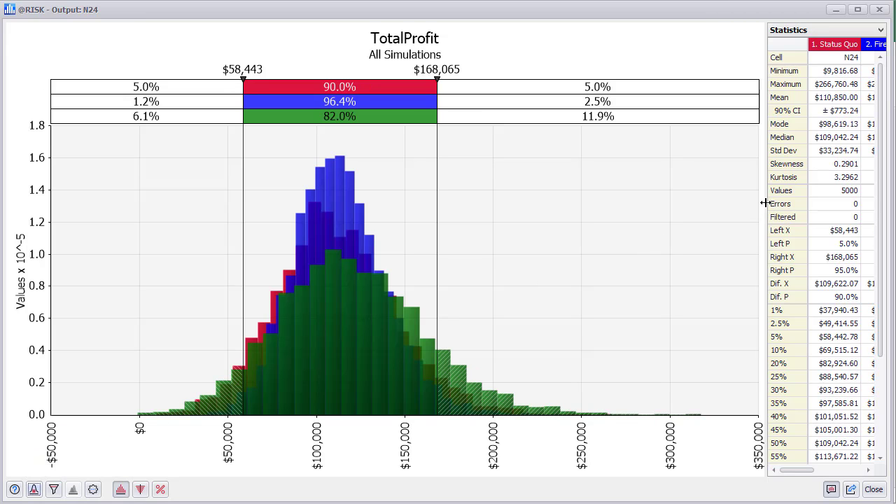
Step: Widen the statistics panel to show full columns for all three simulations
{"action": "left_click", "coordinate": [765, 203]}
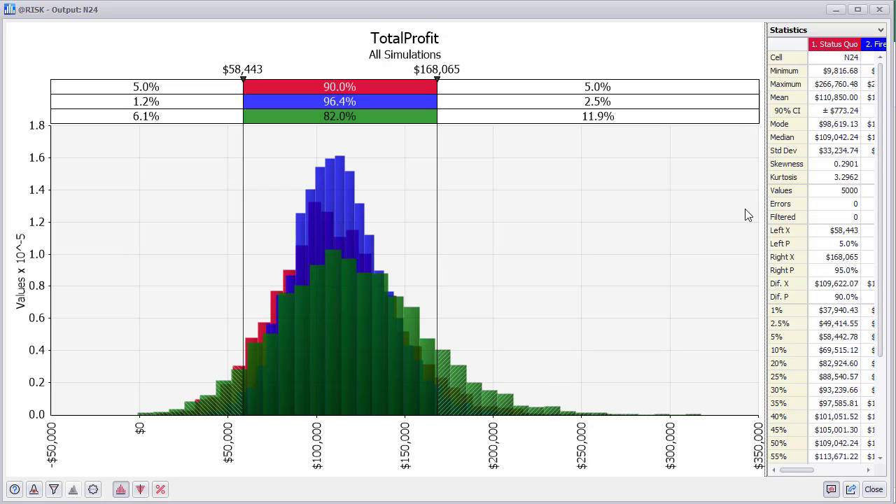
{"action": "left_click_drag", "start_coordinate": [745, 209], "coordinate": [666, 228]}
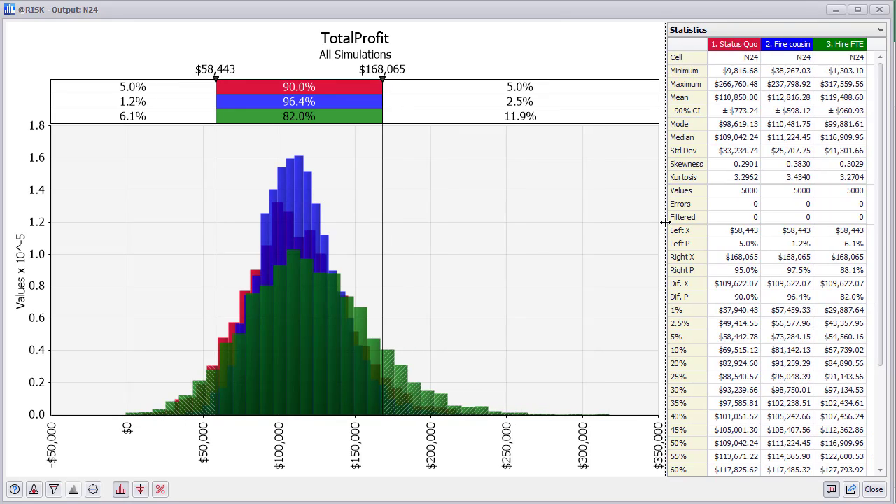
{"action": "left_click_drag", "start_coordinate": [665, 221], "coordinate": [673, 227]}
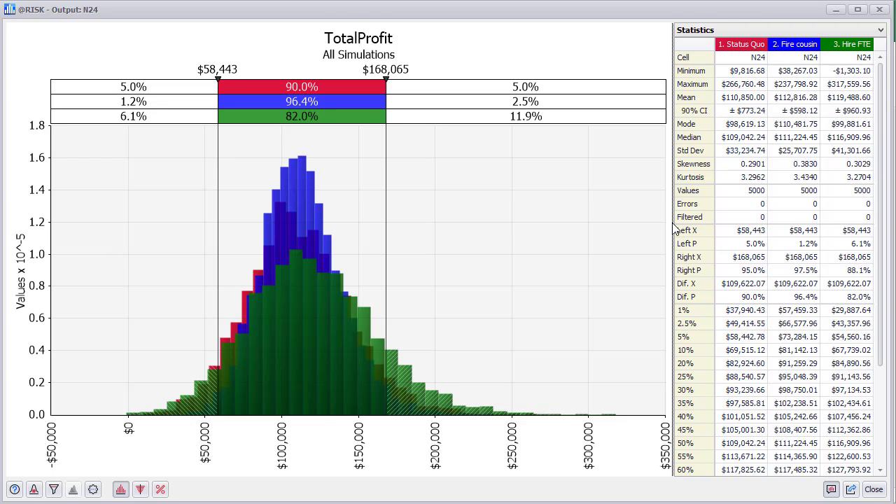
{"action": "mouse_move", "coordinate": [673, 224]}
{"action": "left_mouse_down"}
{"action": "mouse_move", "coordinate": [655, 229]}
{"action": "mouse_move", "coordinate": [675, 238]}
{"action": "left_mouse_up"}
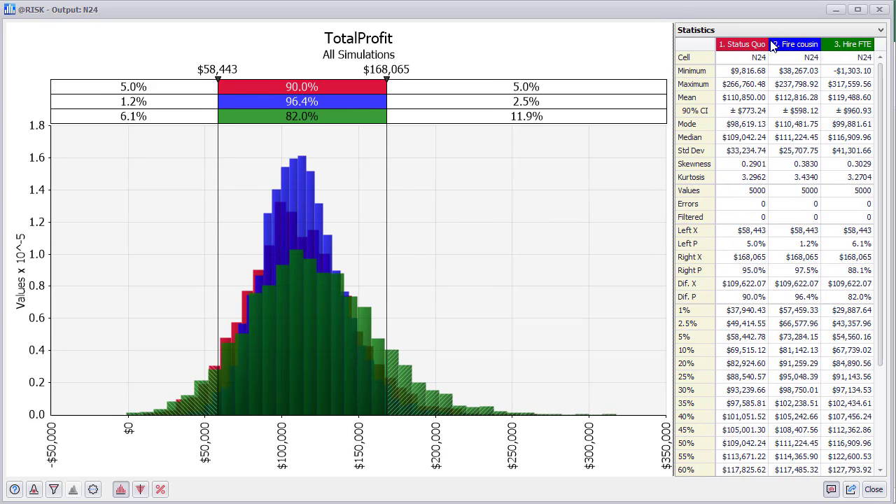
Step: Compare the Status Quo, Fire cousin and Hire FTE columns: means $110,850, $112,816 and $119,489
{"action": "left_click", "coordinate": [748, 49]}
{"action": "left_click", "coordinate": [793, 48]}
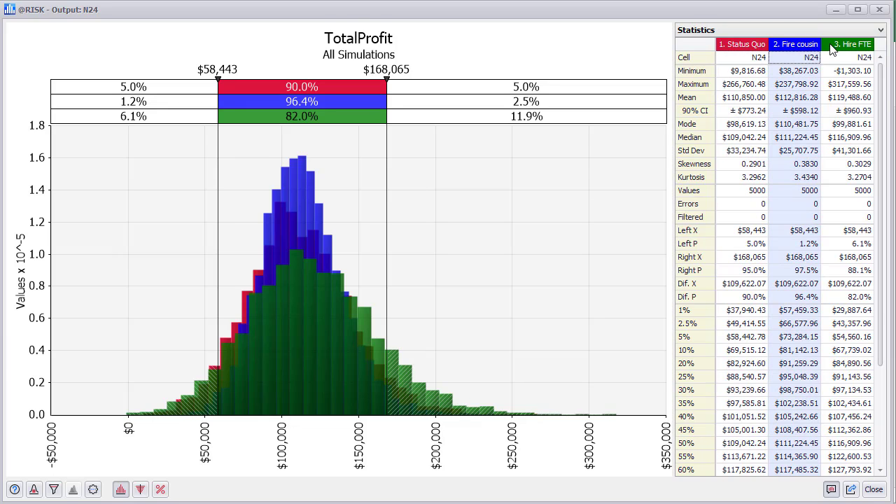
{"action": "left_click", "coordinate": [844, 51]}
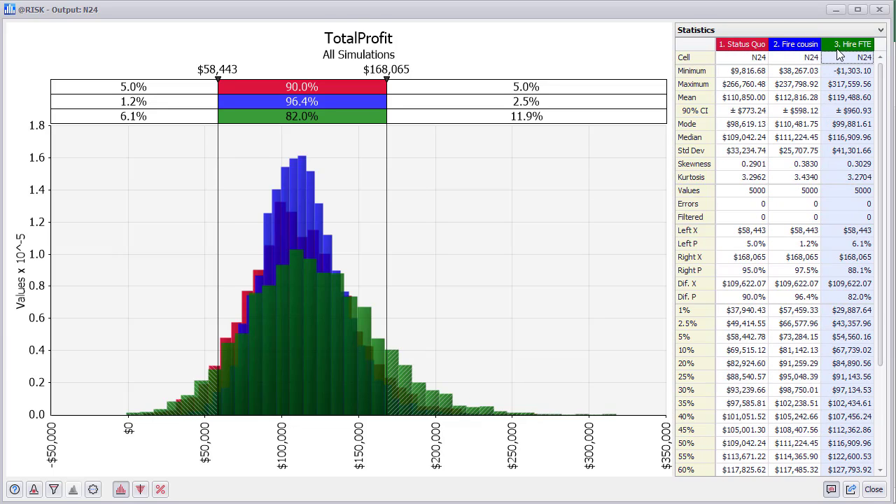